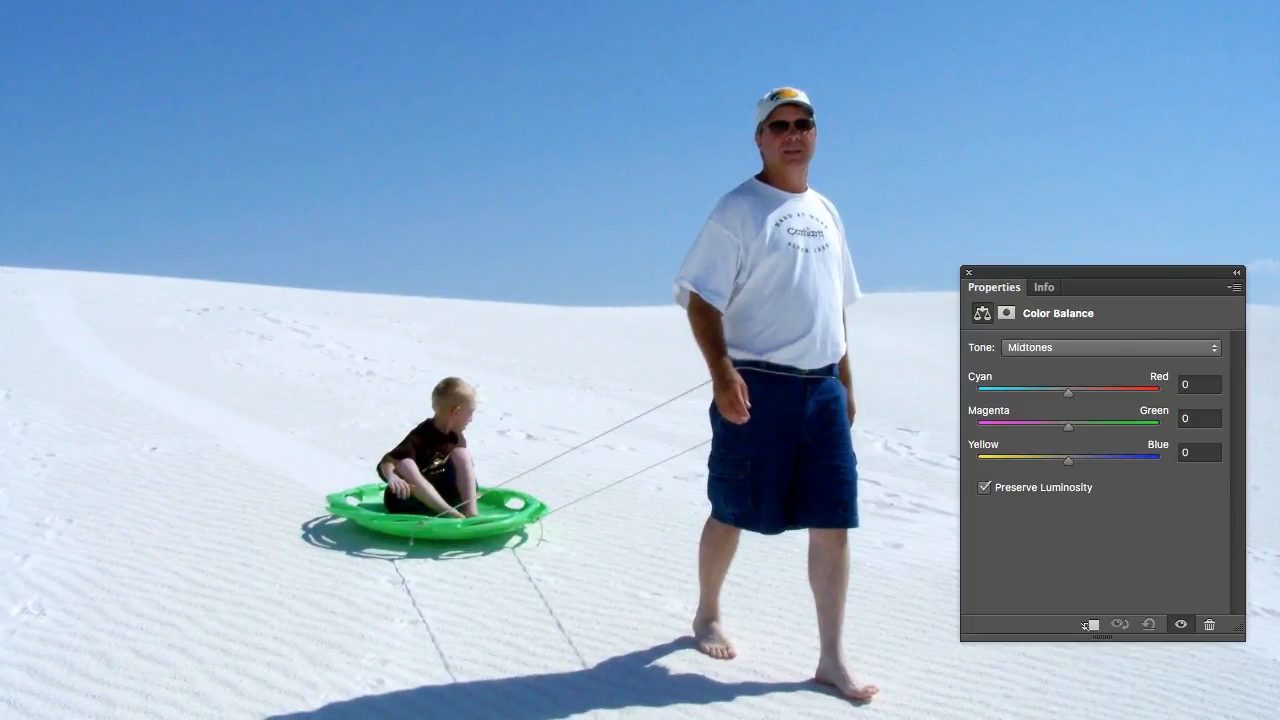
# - Set the midtones' Cyan–Red balance to -10 in the Color Balance adjustment
pyautogui.click(1108, 349)
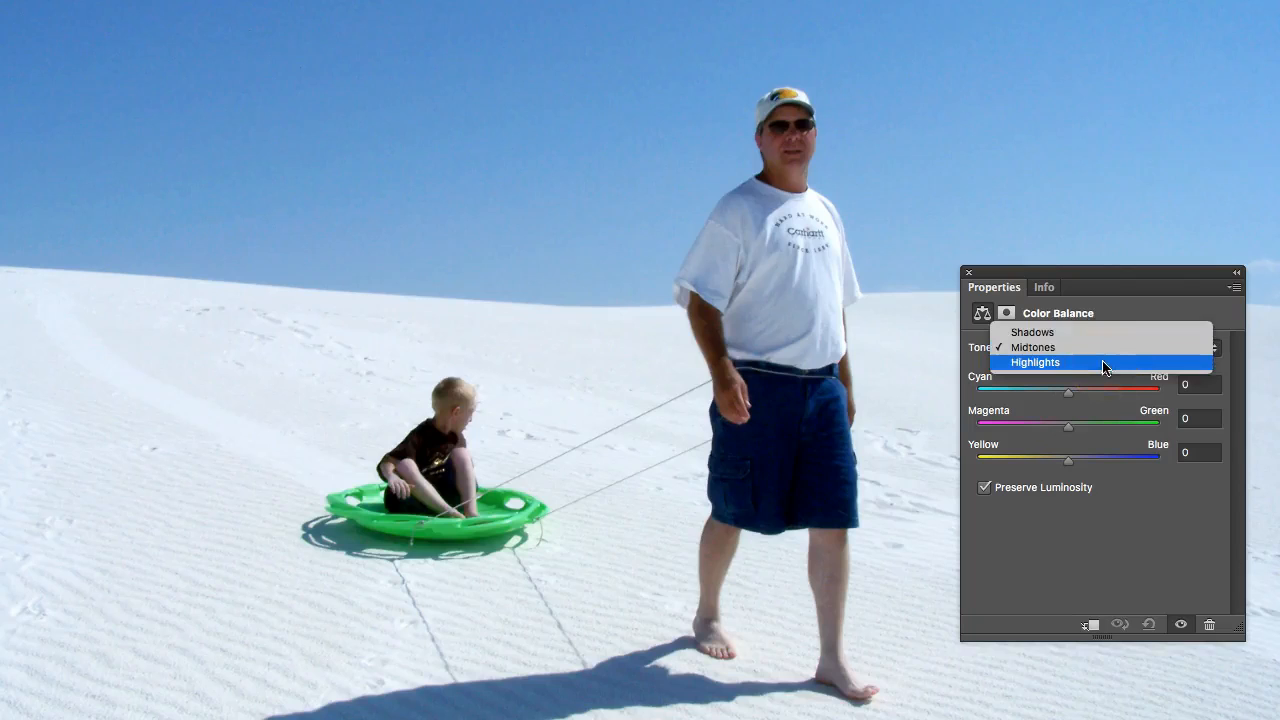
pyautogui.click(1099, 349)
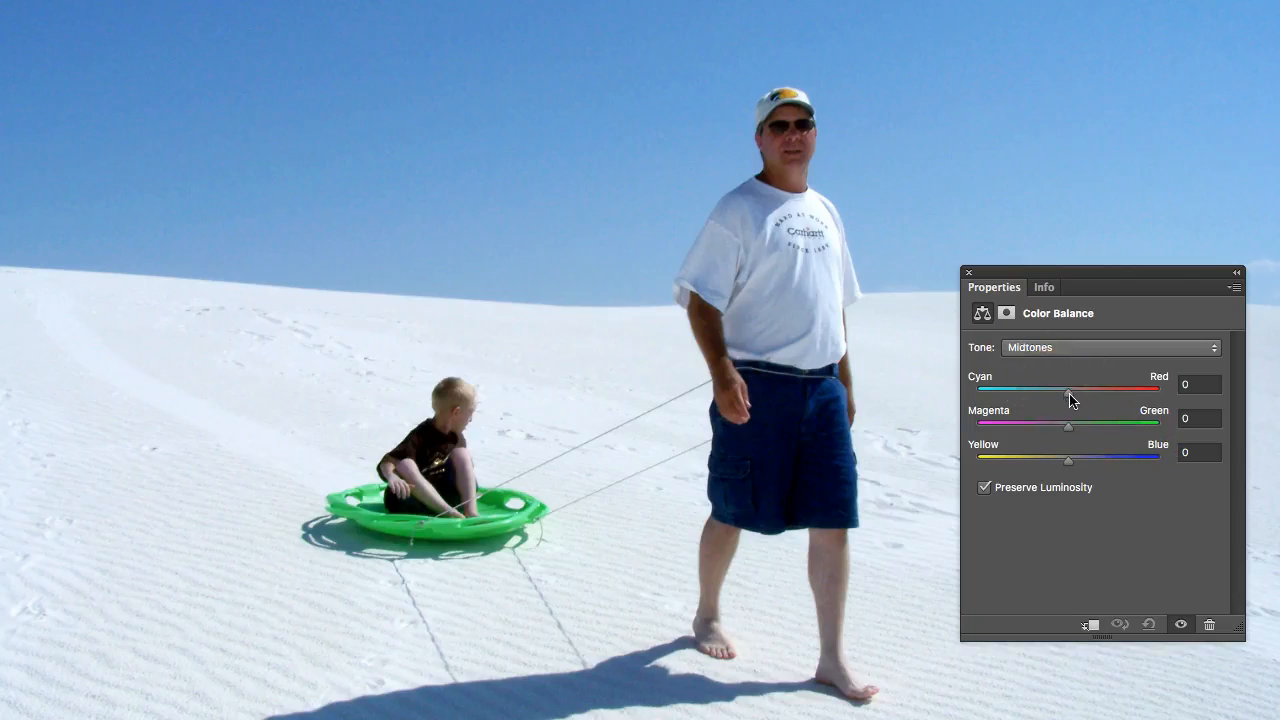
pyautogui.moveTo(1070, 398); pyautogui.dragTo(1060, 398)
# - Try the midtones' Magenta–Green balance at +20 and reset it to 0
pyautogui.moveTo(1068, 430)
pyautogui.mouseDown()
pyautogui.moveTo(1083, 432)
pyautogui.moveTo(1069, 432)
pyautogui.mouseUp()
pyautogui.click(1205, 419)
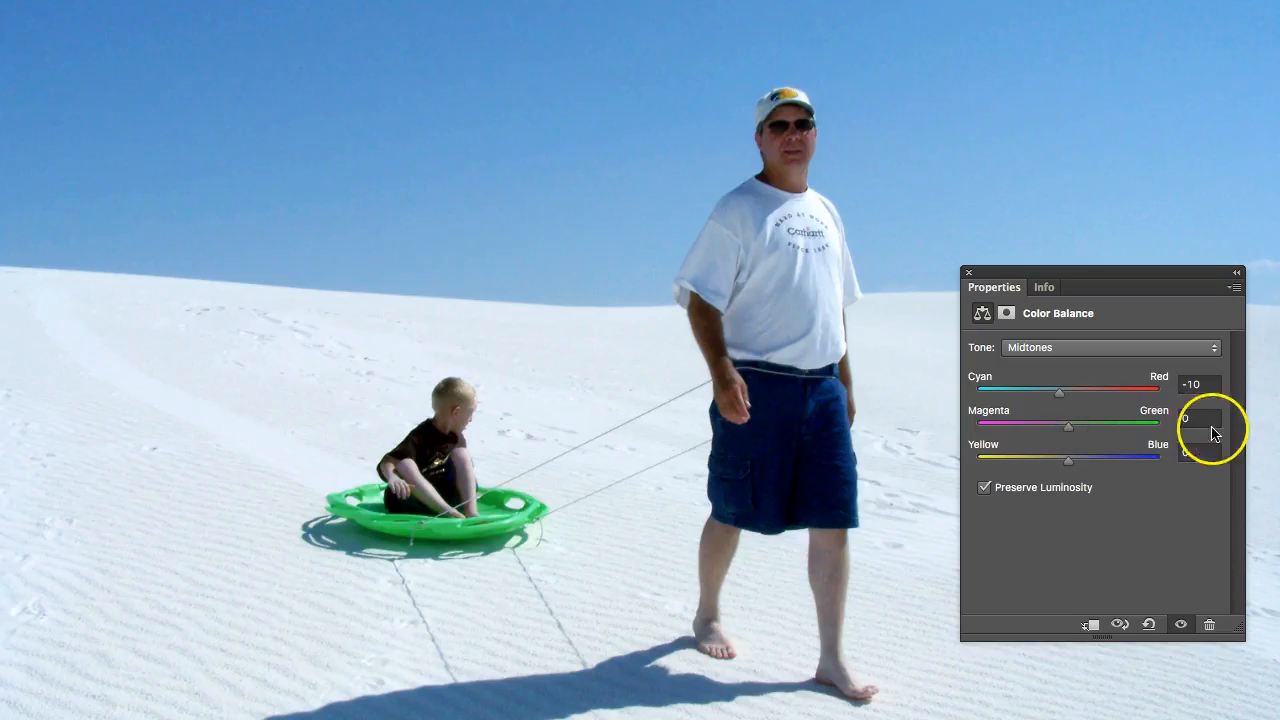
pyautogui.moveTo(1070, 432); pyautogui.dragTo(1088, 432)
pyautogui.click(1188, 420)
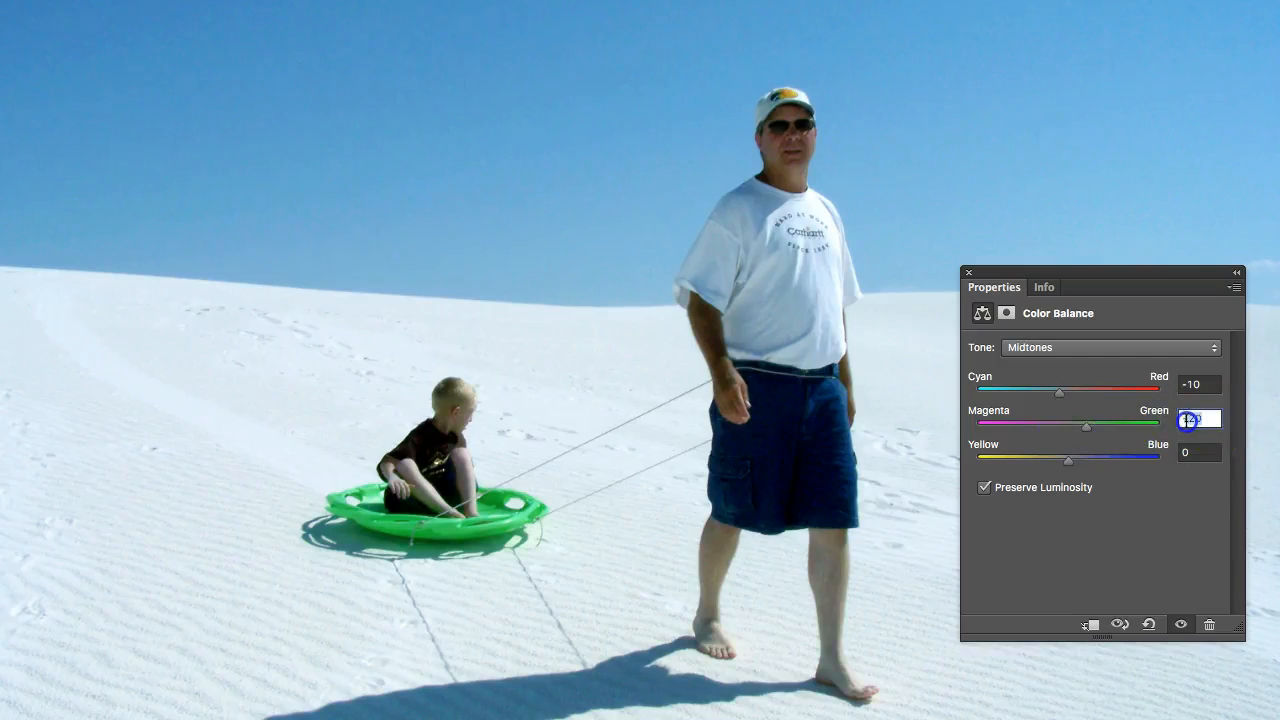
pyautogui.write('0')
pyautogui.press('Return')
# - Shift the midtones toward yellow by setting their Yellow–Blue balance to -7
pyautogui.click(1076, 491)
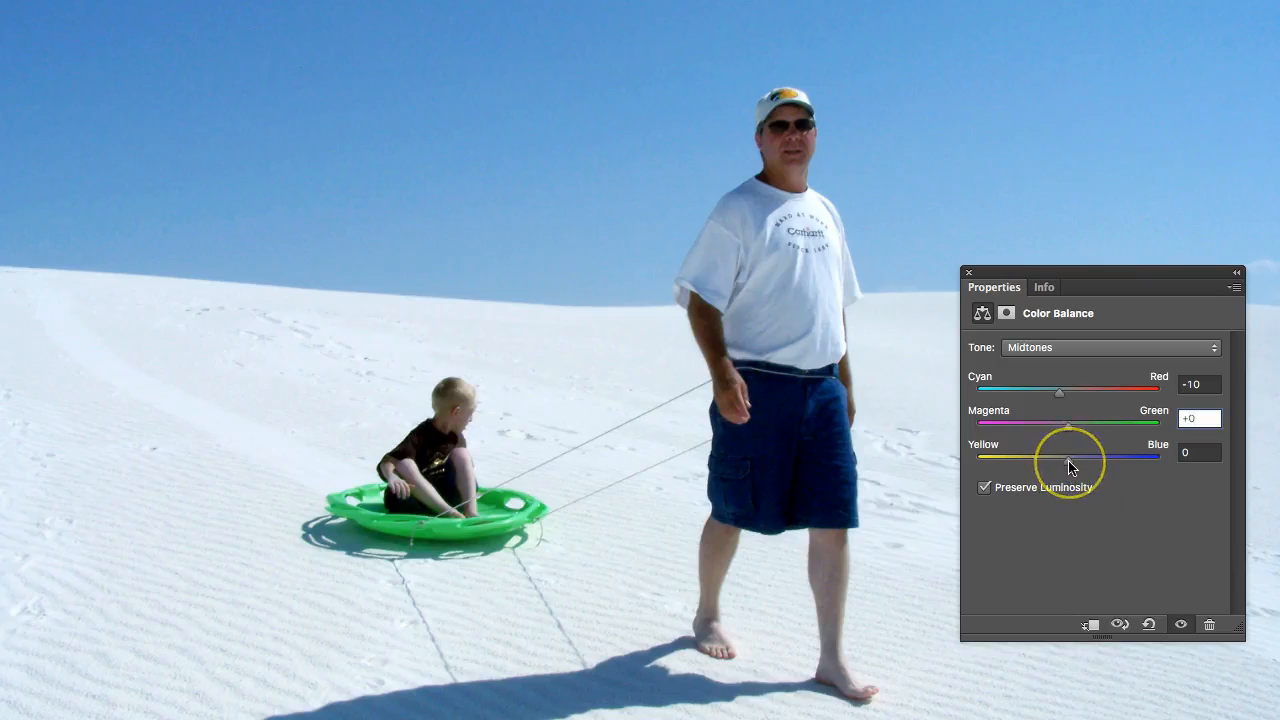
pyautogui.moveTo(1069, 466); pyautogui.dragTo(1051, 466)
pyautogui.moveTo(1051, 466)
pyautogui.mouseDown()
pyautogui.moveTo(1086, 465)
pyautogui.moveTo(1063, 467)
pyautogui.mouseUp()
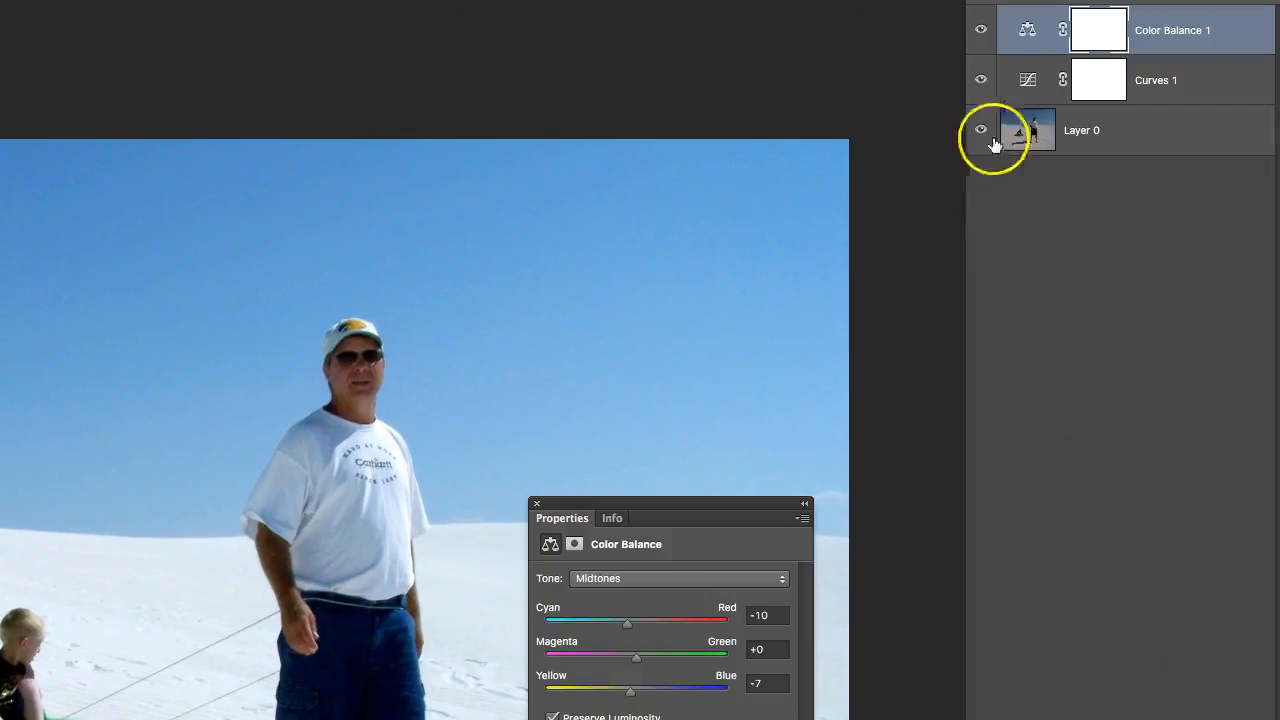
# - Toggle the Color Balance 1 layer's visibility to compare the photo with and without the adjustment
pyautogui.click(982, 31)
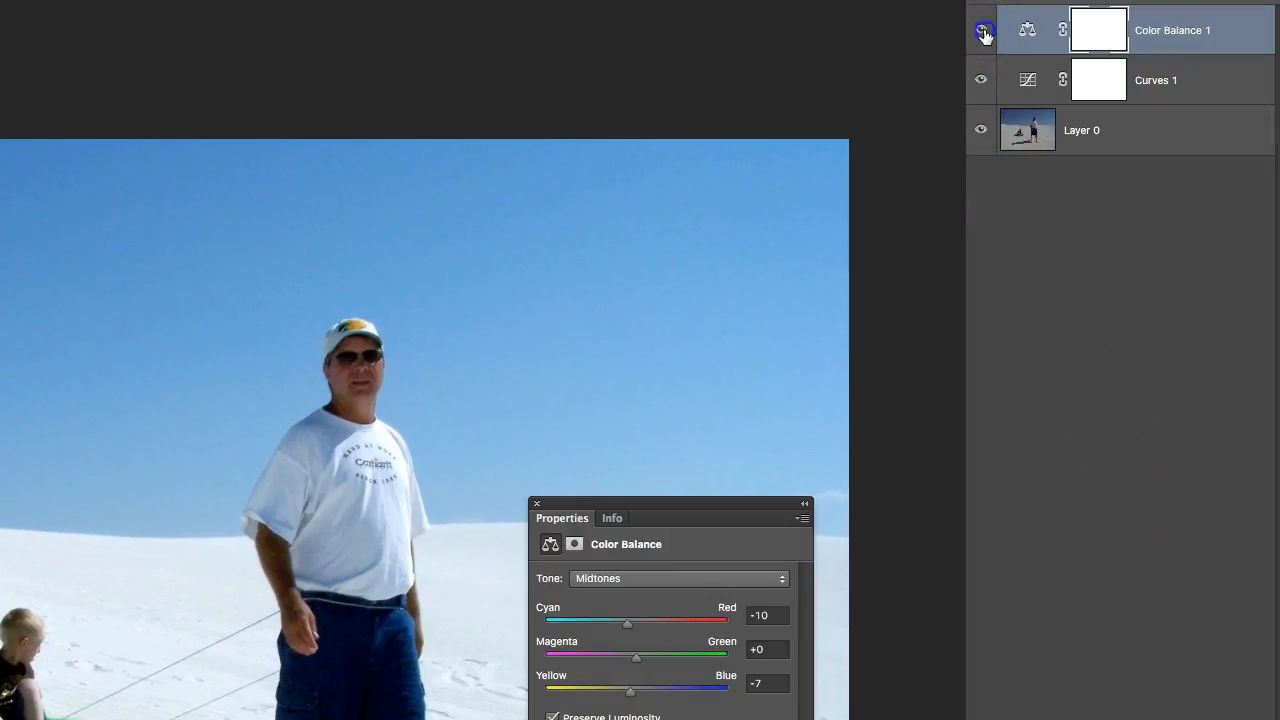
pyautogui.click(983, 32)
pyautogui.click(984, 34)
pyautogui.click(984, 34)
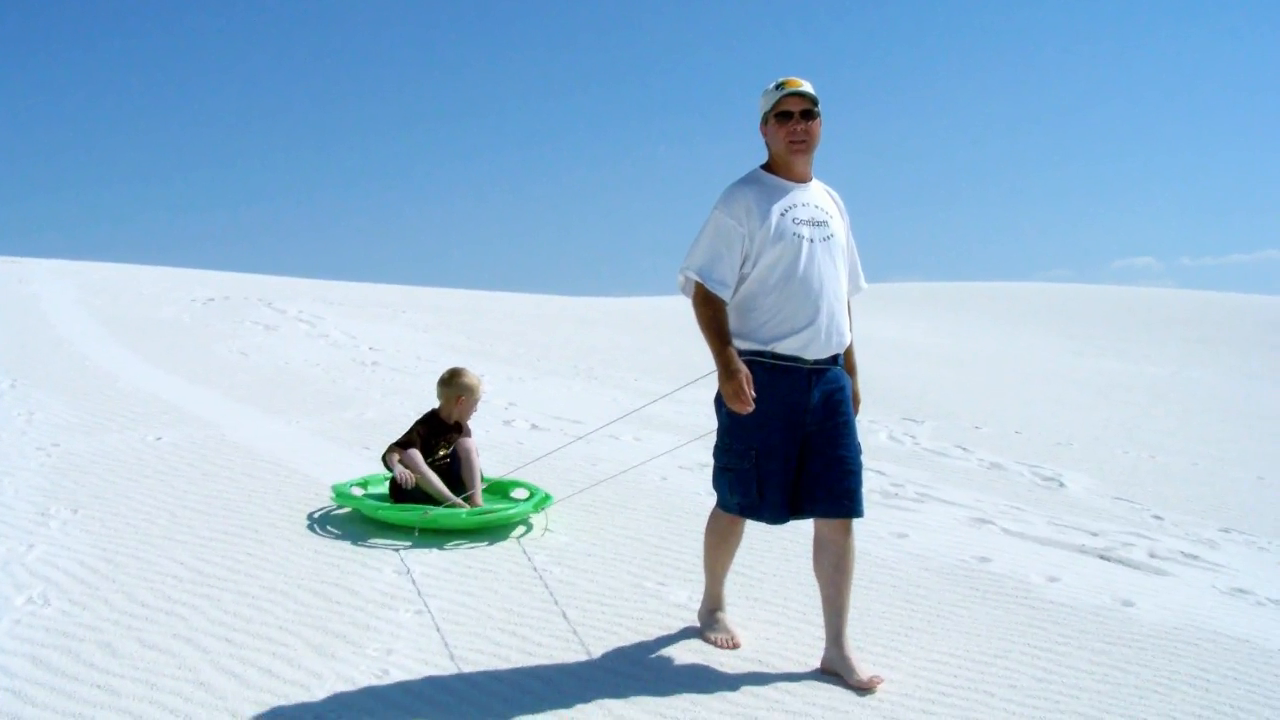
# - Reopen the Color Balance settings and set the shadows' Cyan–Red balance to -1
pyautogui.click(1071, 69)
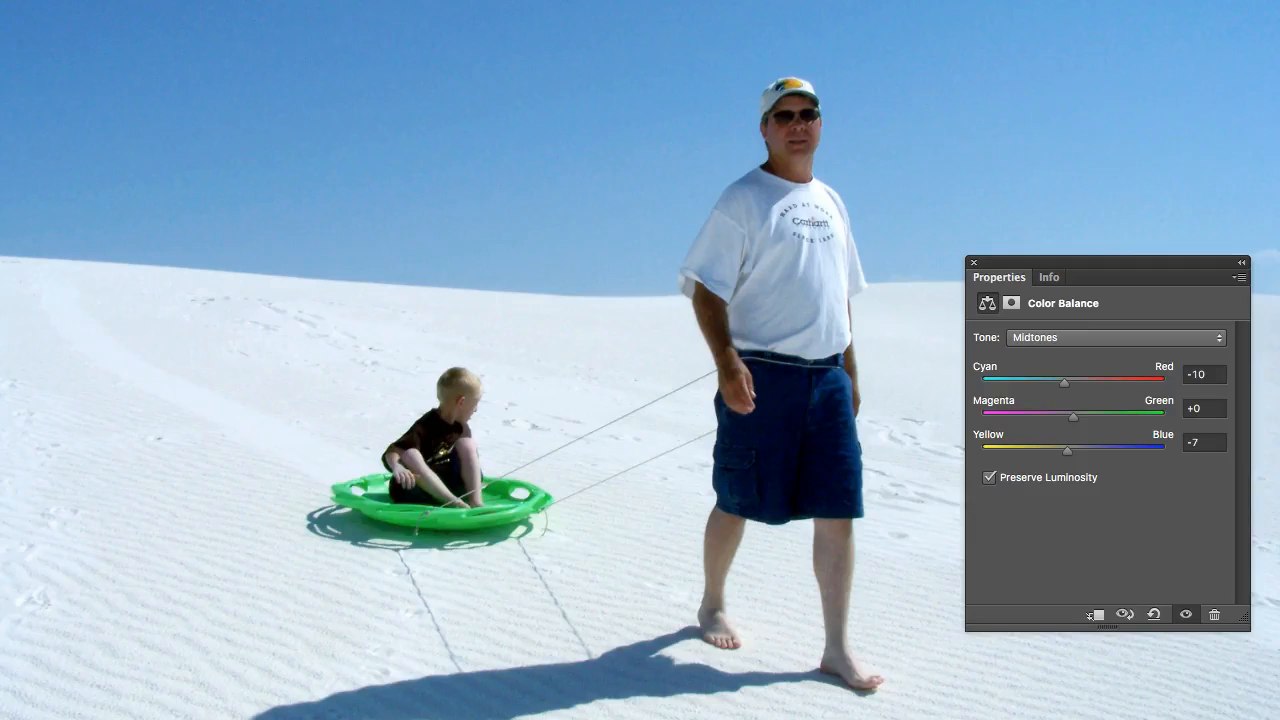
pyautogui.click(1058, 340)
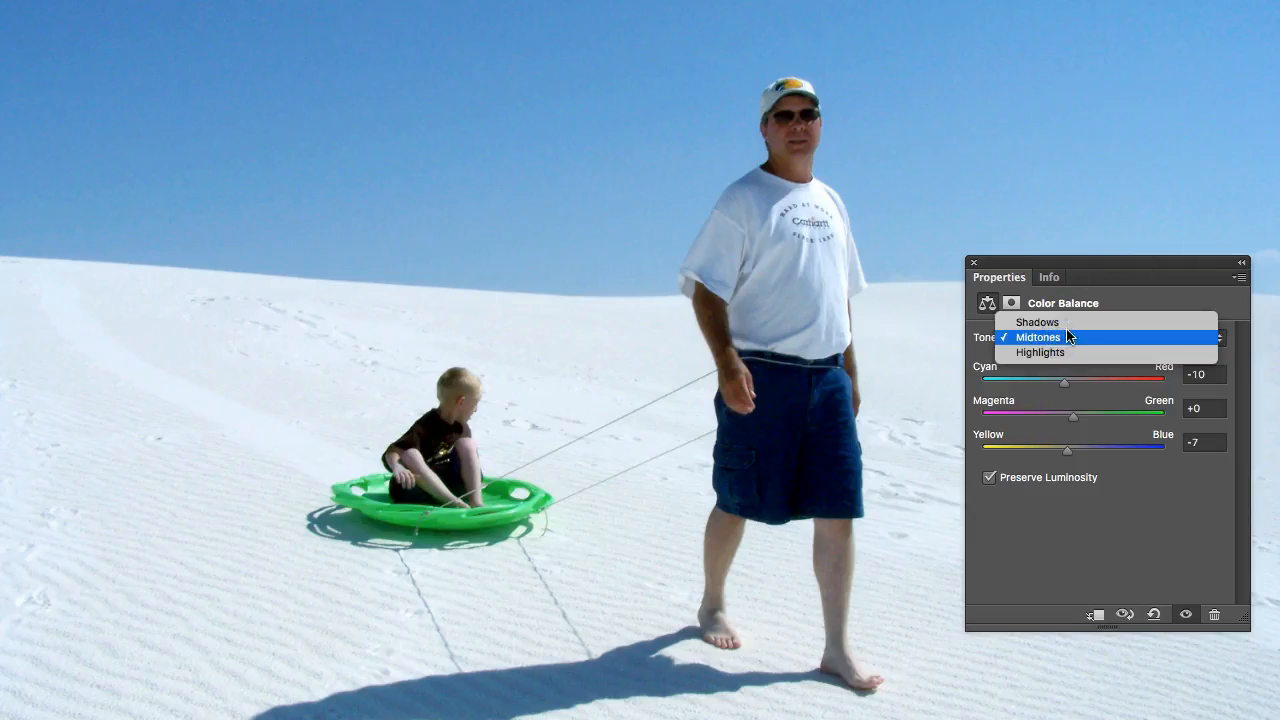
pyautogui.click(1062, 323)
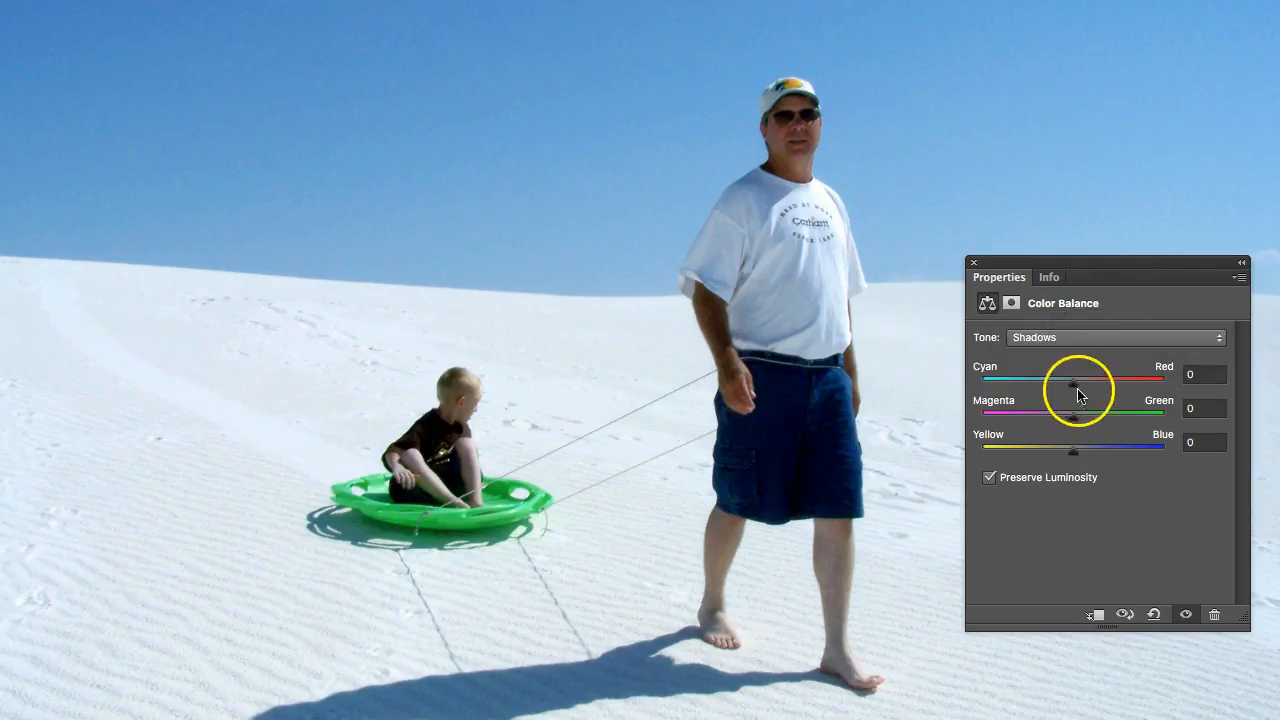
pyautogui.moveTo(1073, 382); pyautogui.dragTo(1073, 389)
pyautogui.moveTo(1073, 390); pyautogui.dragTo(1073, 390)
# - Set the shadows' Magenta–Green balance to 0 and their Yellow–Blue balance to -3
pyautogui.moveTo(1070, 421); pyautogui.dragTo(1075, 419)
pyautogui.click(1208, 412)
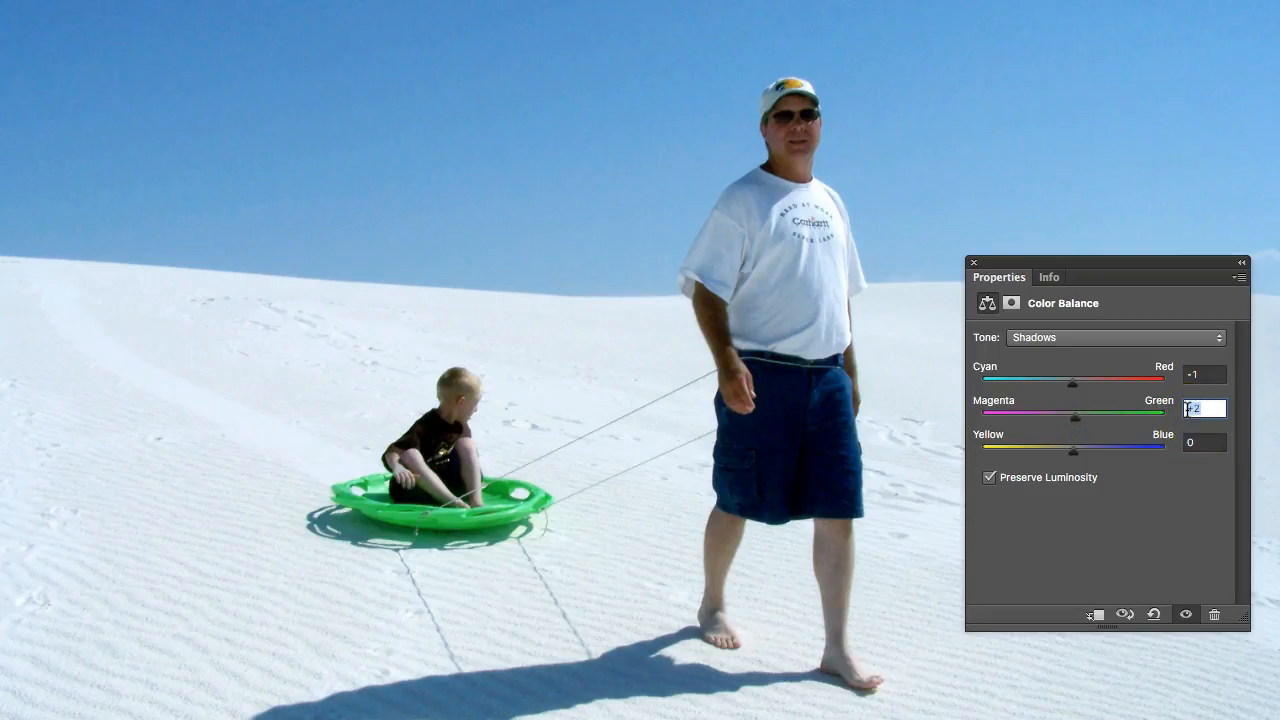
pyautogui.write('0')
pyautogui.moveTo(1073, 456); pyautogui.dragTo(1078, 458)
pyautogui.moveTo(1078, 457); pyautogui.dragTo(1077, 457)
pyautogui.moveTo(1078, 458); pyautogui.dragTo(1070, 456)
pyautogui.moveTo(1070, 457); pyautogui.dragTo(1071, 458)
# - Set the highlights' Cyan–Red balance to +1 and Yellow–Blue to -5, and close the Color Balance settings
pyautogui.click(1074, 337)
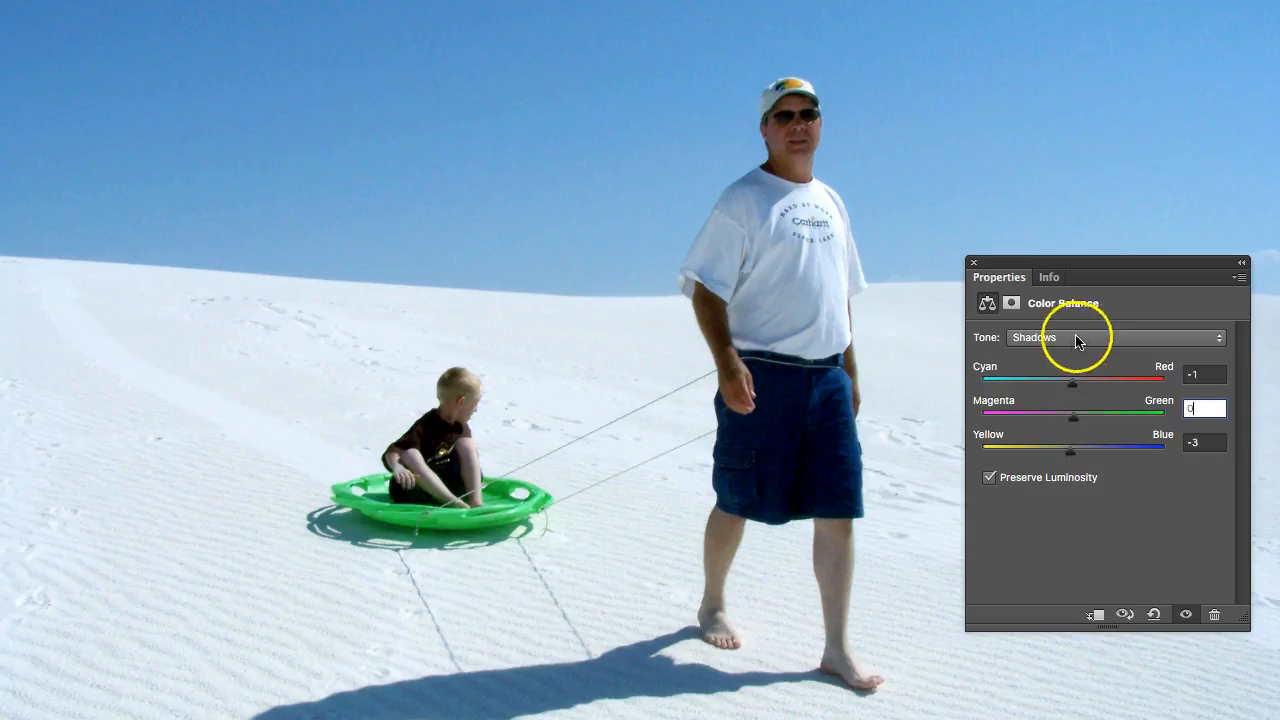
pyautogui.click(1066, 367)
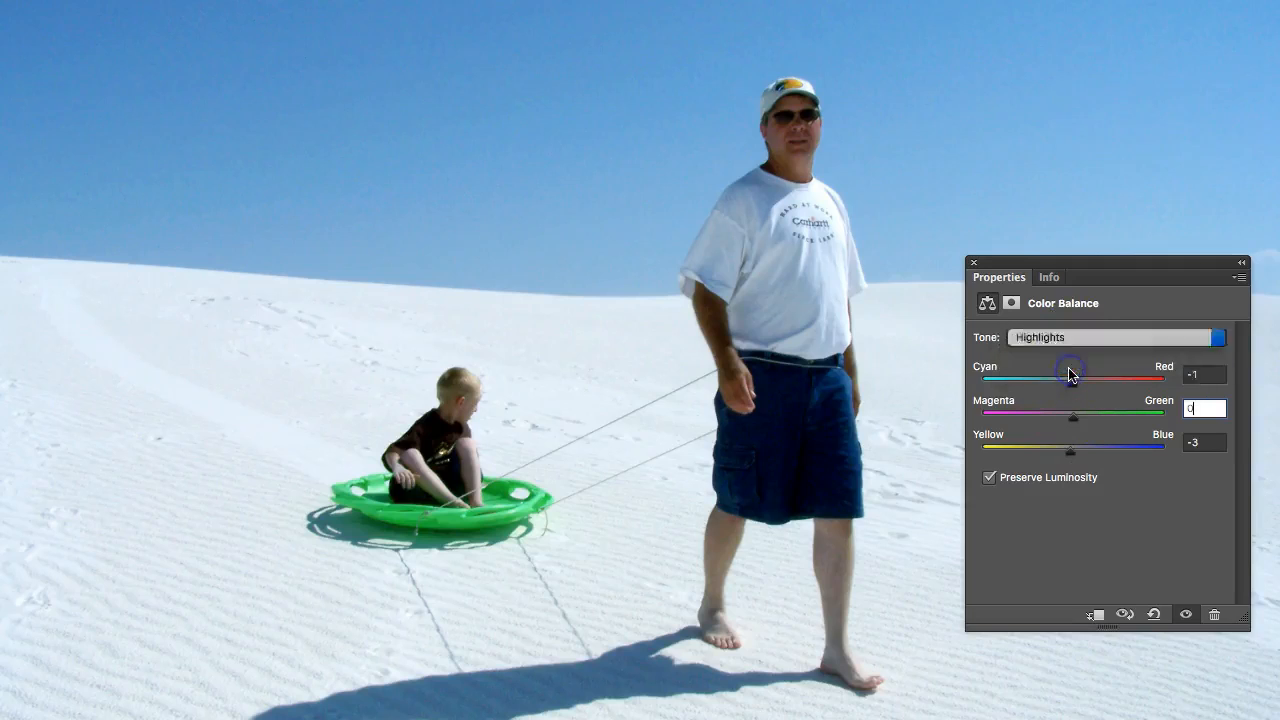
pyautogui.moveTo(1071, 386); pyautogui.dragTo(1069, 454)
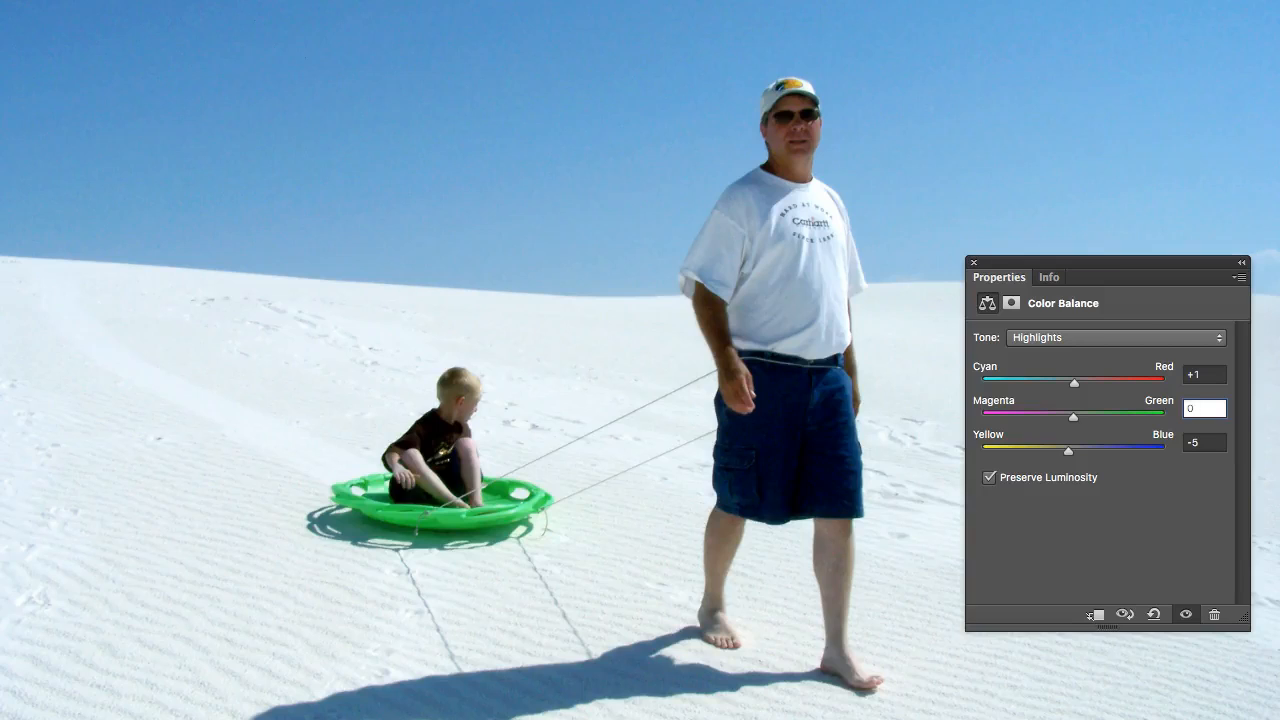
pyautogui.click(1110, 340)
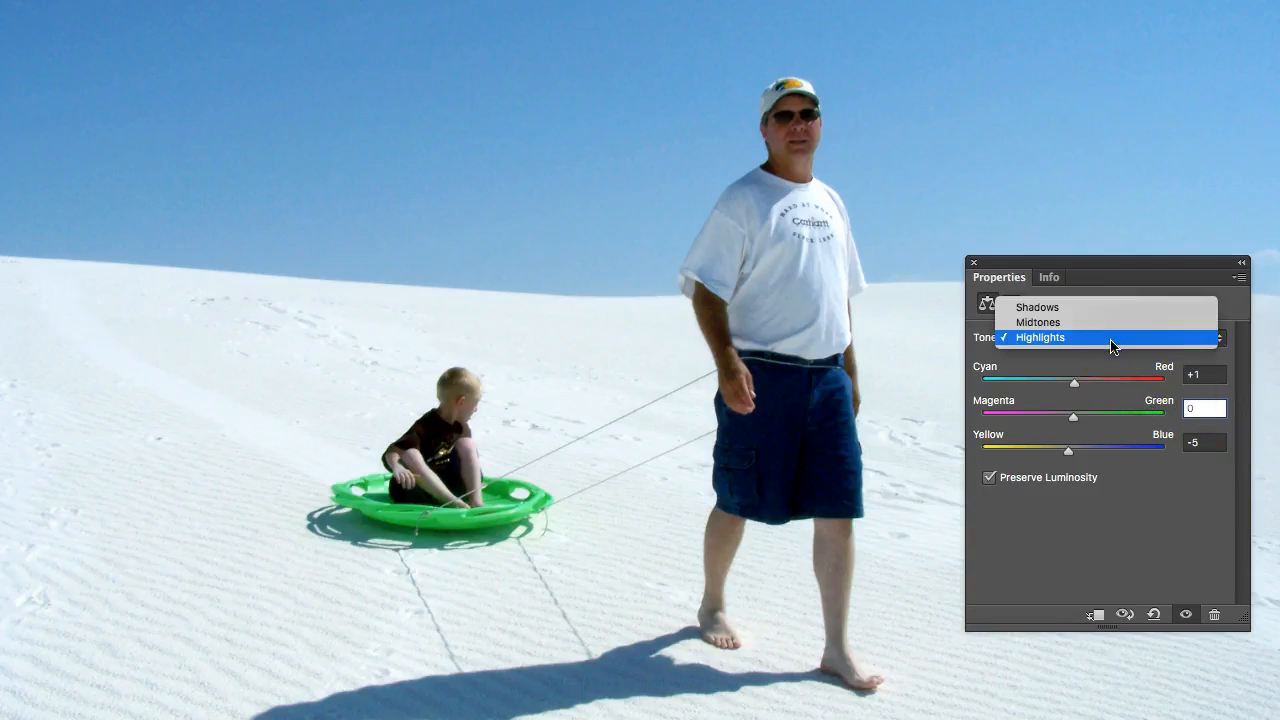
pyautogui.click(1228, 303)
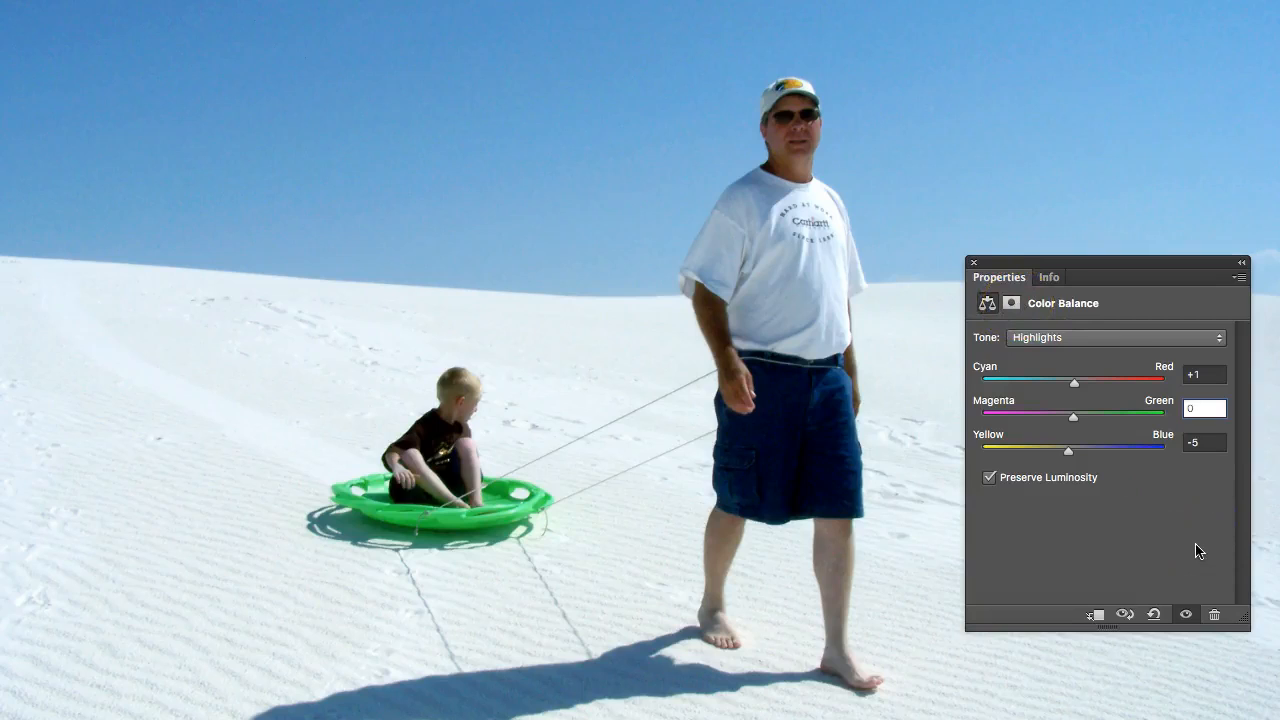
pyautogui.click(974, 265)
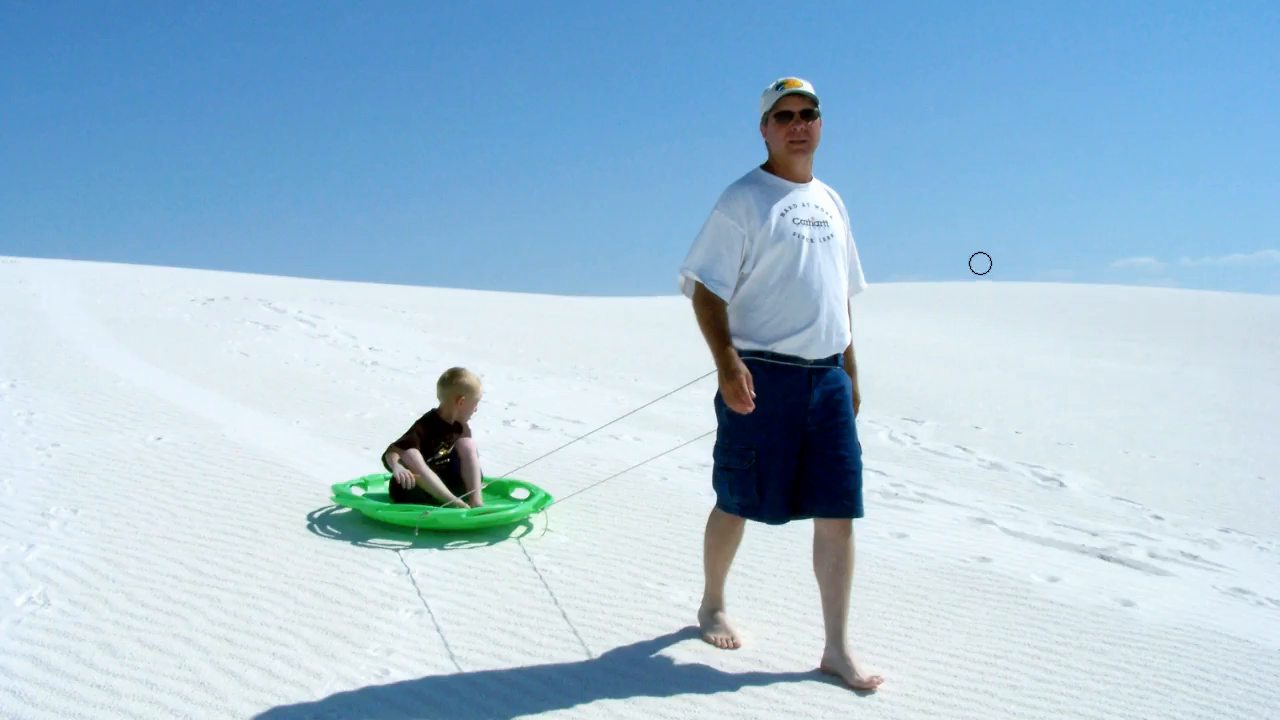